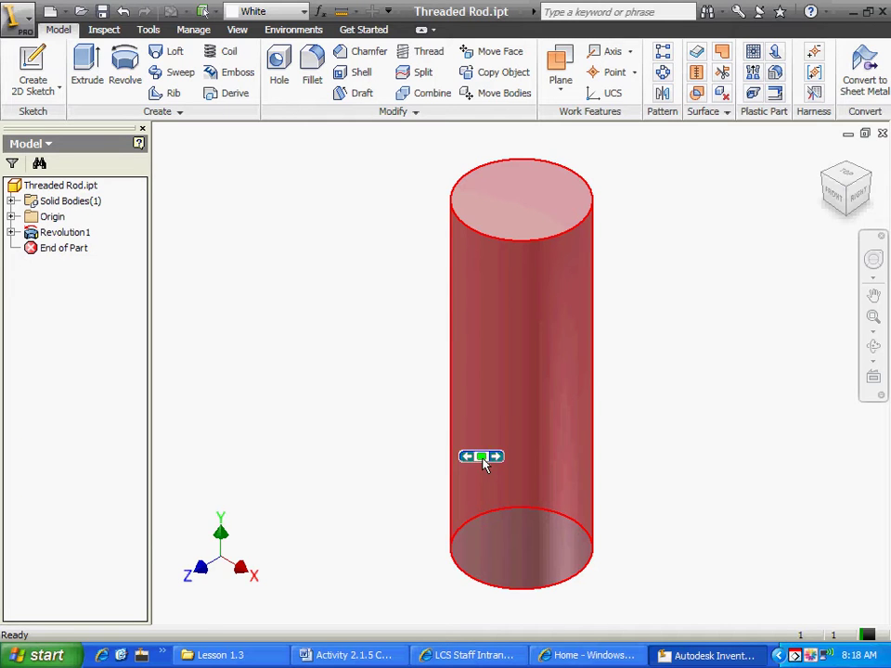
# - Start a thread feature for the rod with full-length threading turned off
pyautogui.click(410, 55)
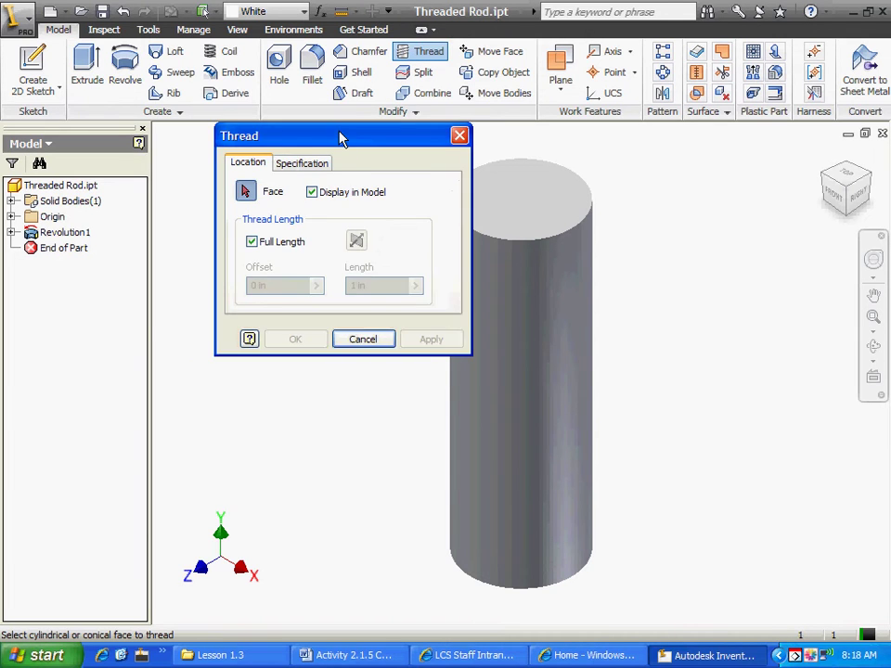
pyautogui.moveTo(340, 140); pyautogui.dragTo(188, 96)
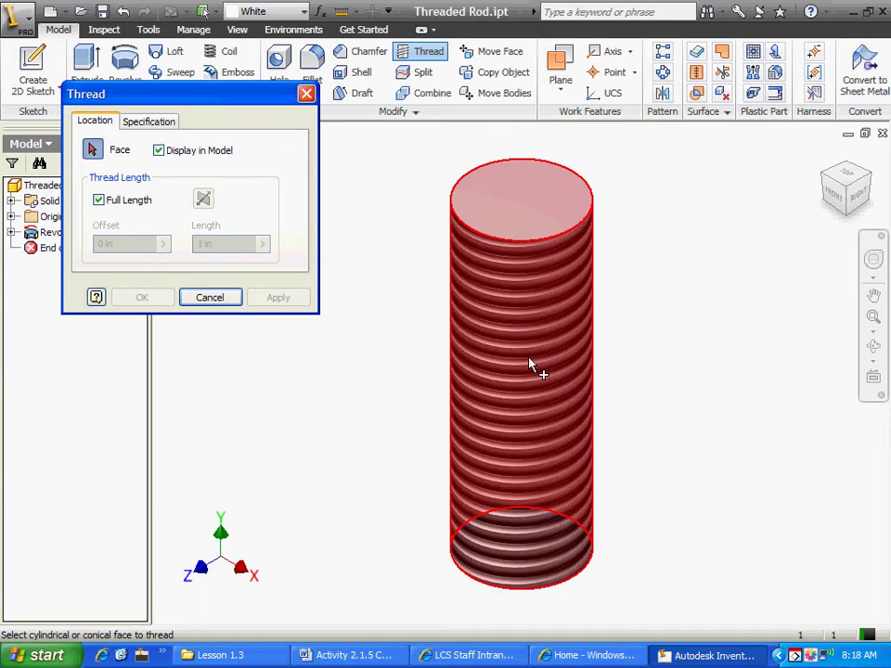
pyautogui.click(102, 203)
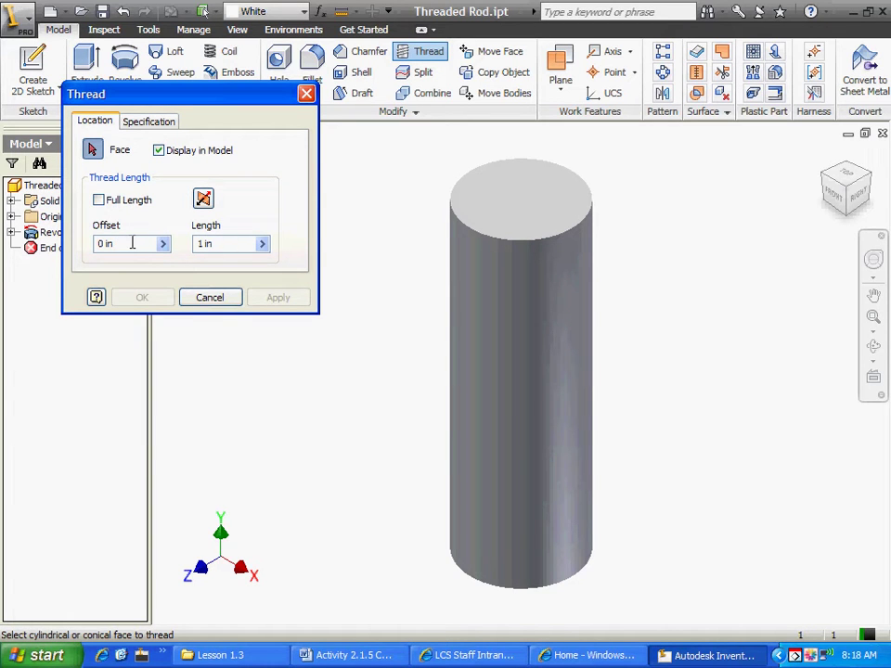
# - Try a thread offset of .25 in on the rod's outer cylindrical face
pyautogui.moveTo(131, 242); pyautogui.dragTo(87, 249)
pyautogui.write('.25')
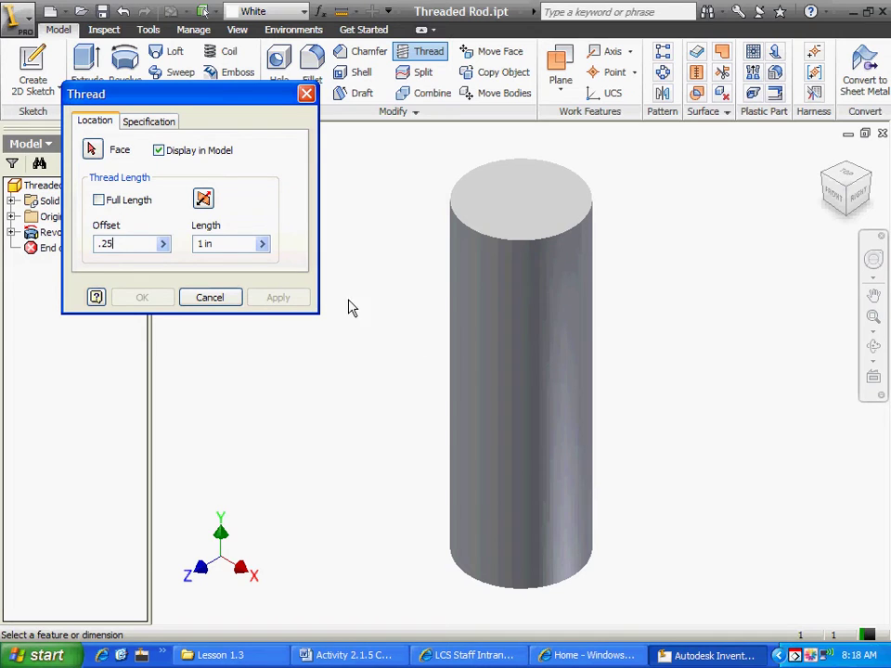
pyautogui.click(91, 149)
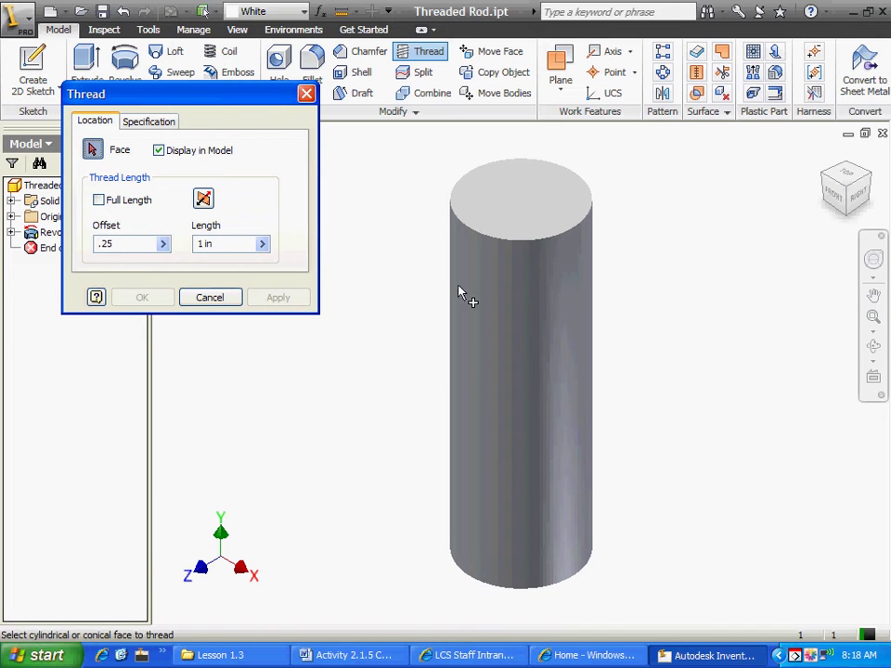
pyautogui.click(508, 322)
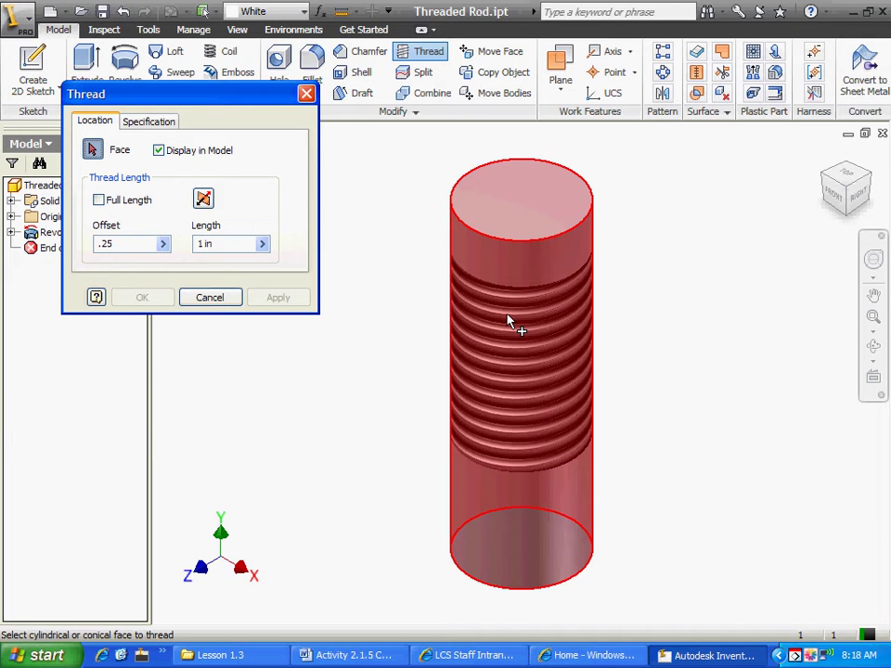
# - Set the thread offset to 0 on the rod's outer cylindrical face, keeping the 1 in length, and open the thread specification settings
pyautogui.doubleClick(124, 243)
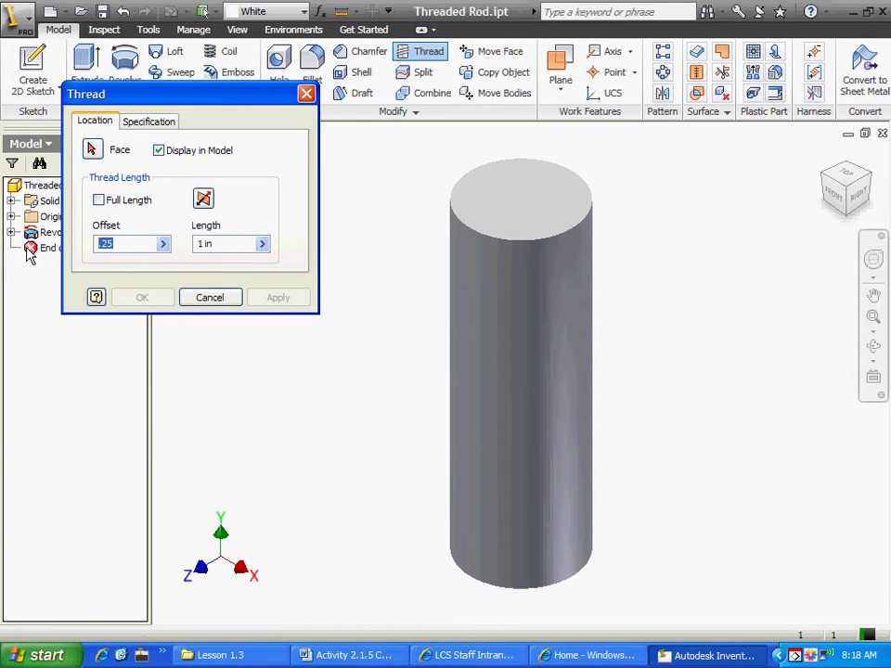
pyautogui.write('0')
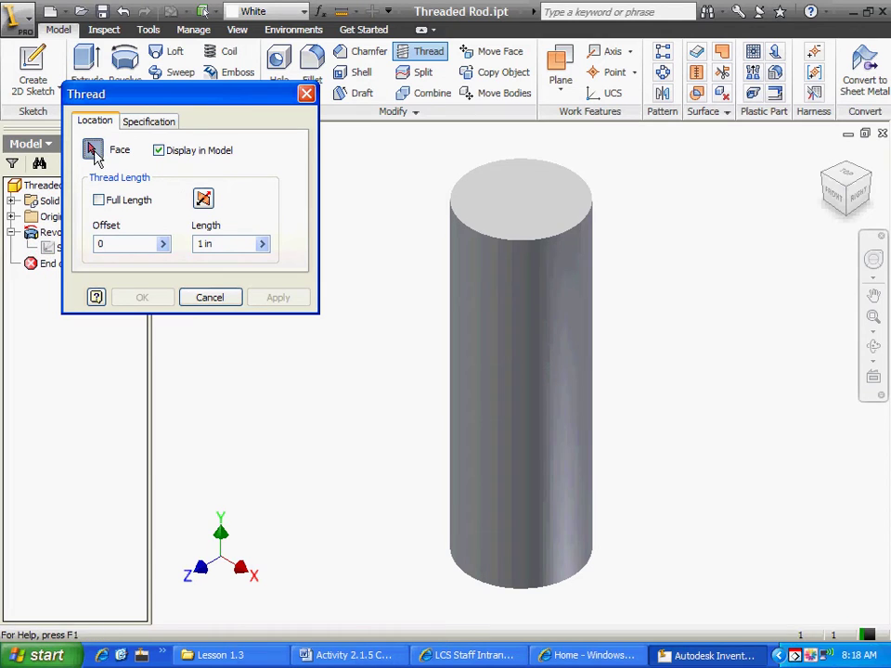
pyautogui.click(91, 150)
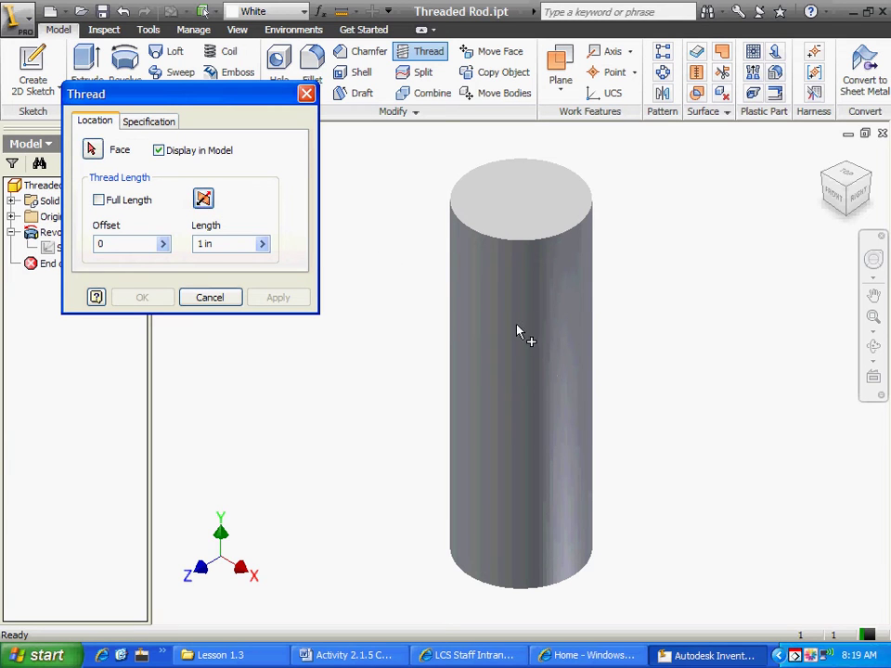
pyautogui.click(154, 123)
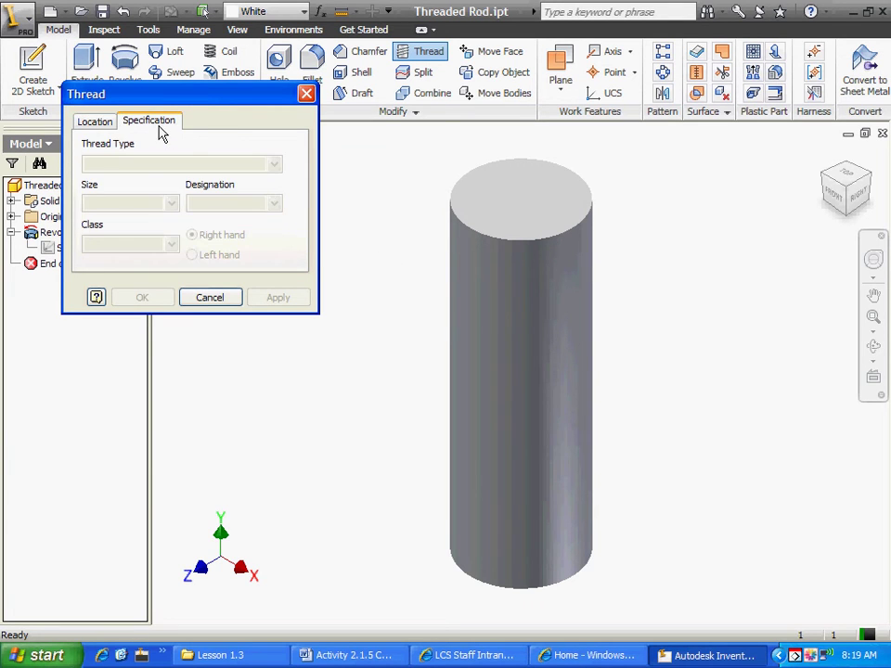
pyautogui.click(92, 124)
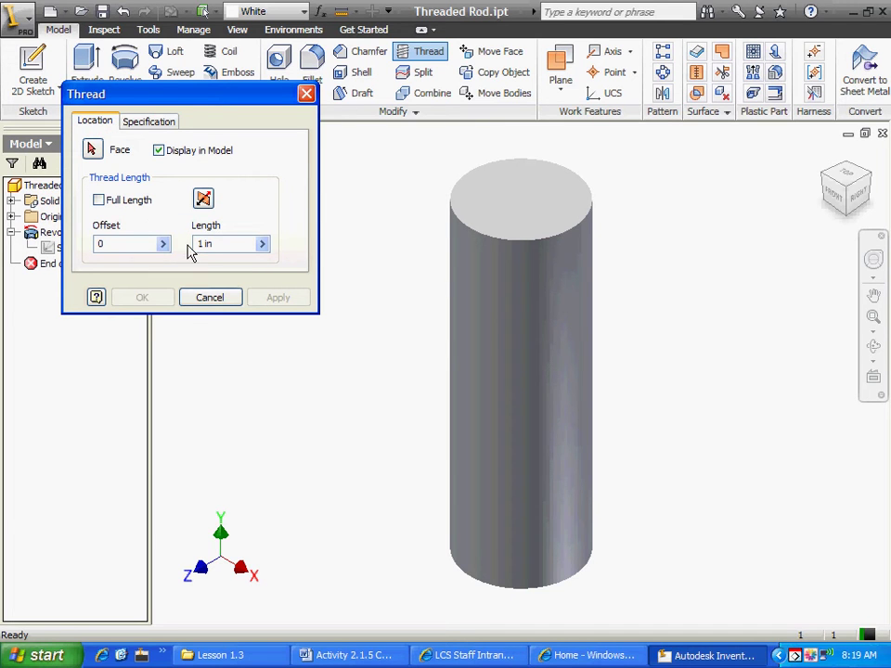
pyautogui.click(93, 151)
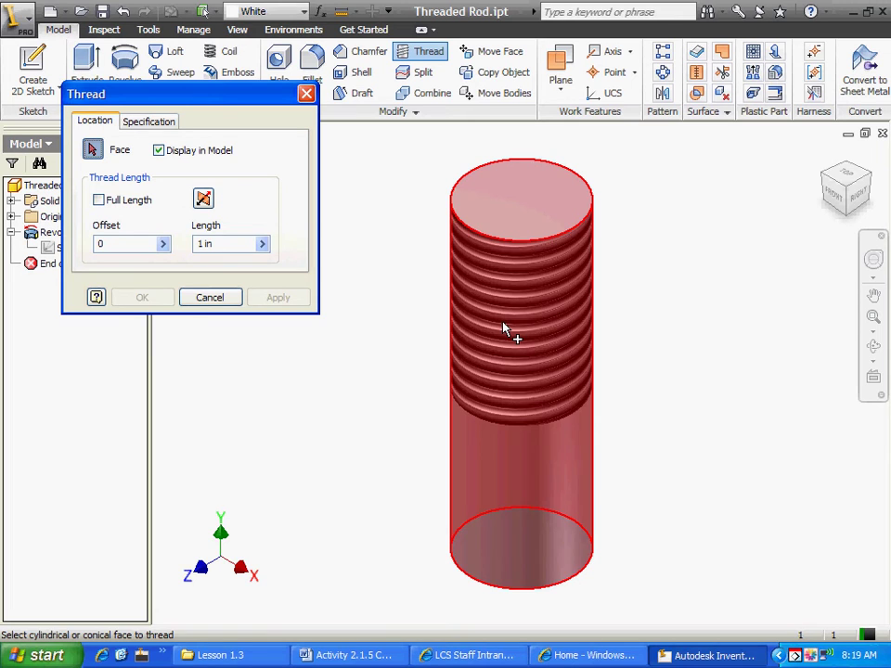
pyautogui.click(515, 325)
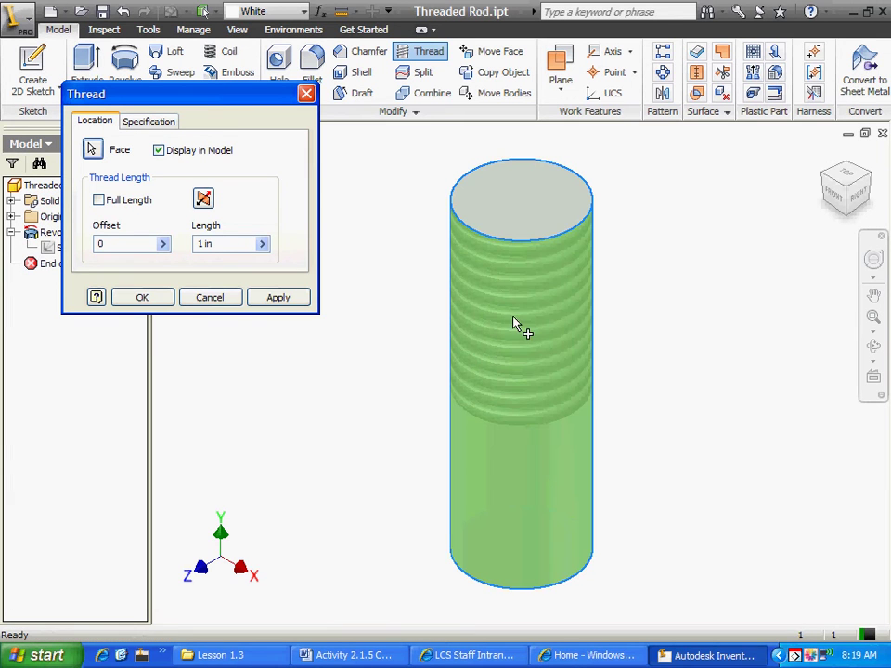
pyautogui.click(147, 121)
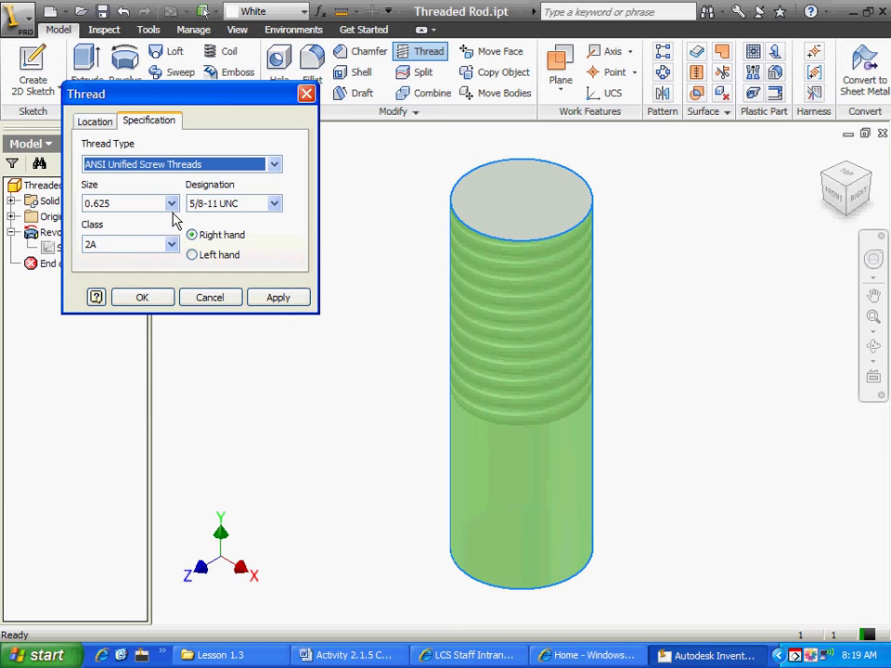
# - Try the 5/8-32 UN thread designation and switch back to 5/8-11 UNC
pyautogui.click(274, 204)
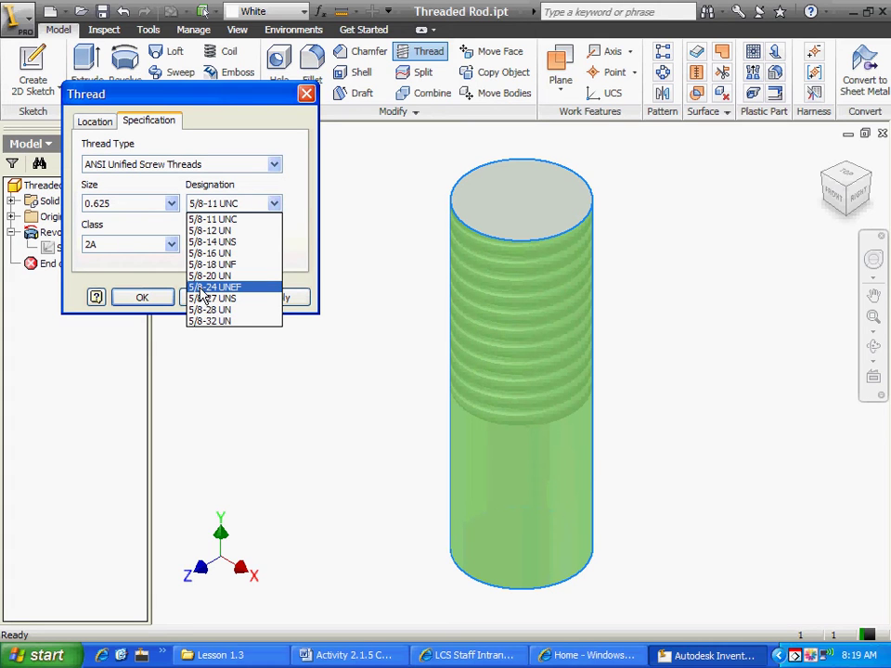
pyautogui.click(207, 323)
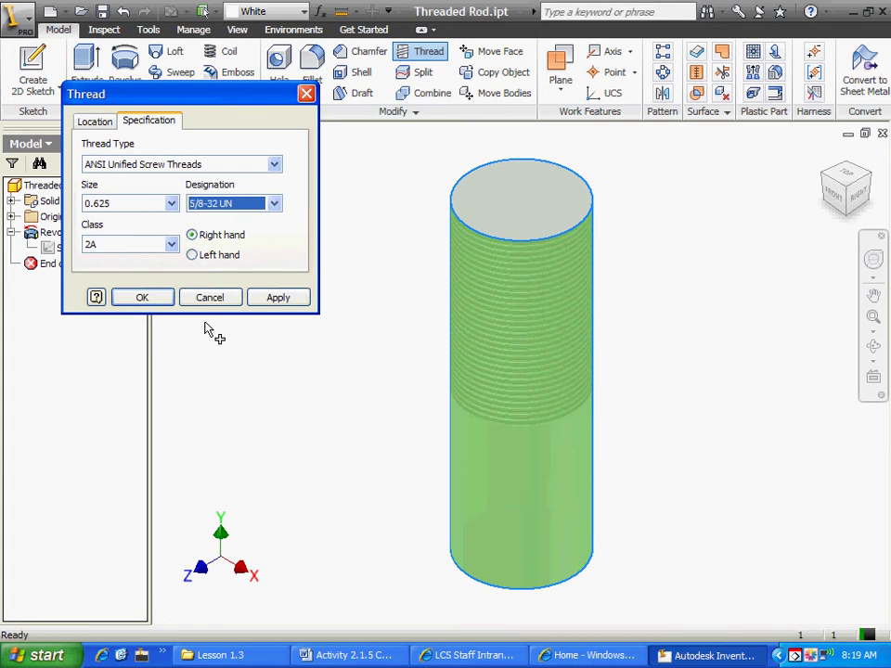
pyautogui.click(274, 206)
pyautogui.click(239, 220)
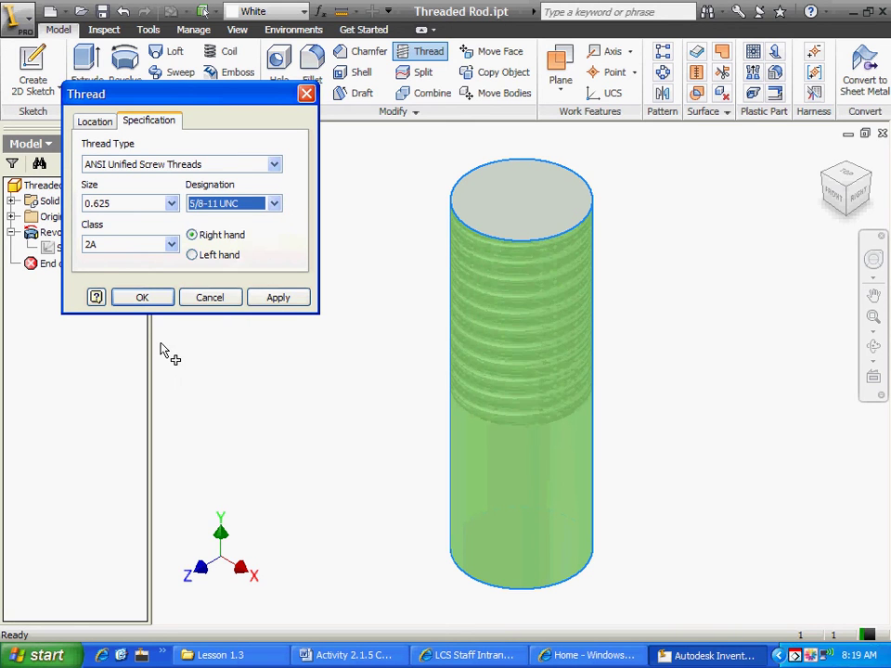
# - Set the thread class to 3A and apply the thread to the rod
pyautogui.click(171, 247)
pyautogui.click(110, 280)
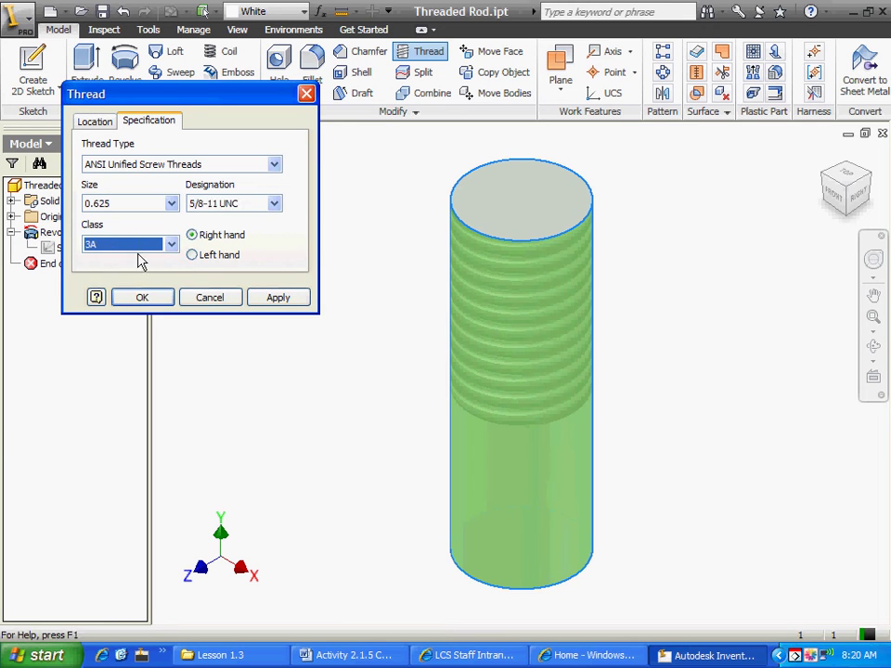
pyautogui.click(172, 245)
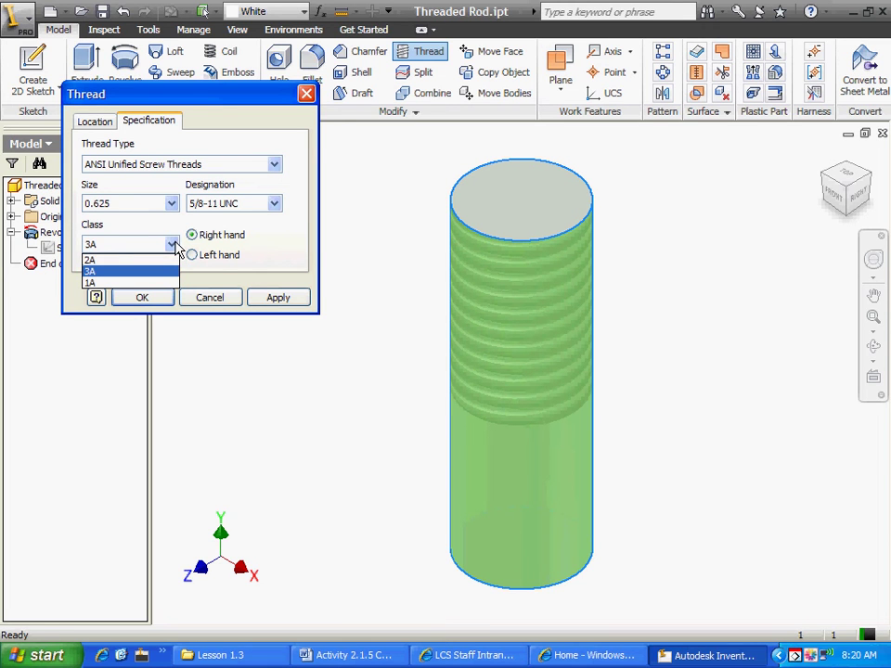
pyautogui.click(93, 122)
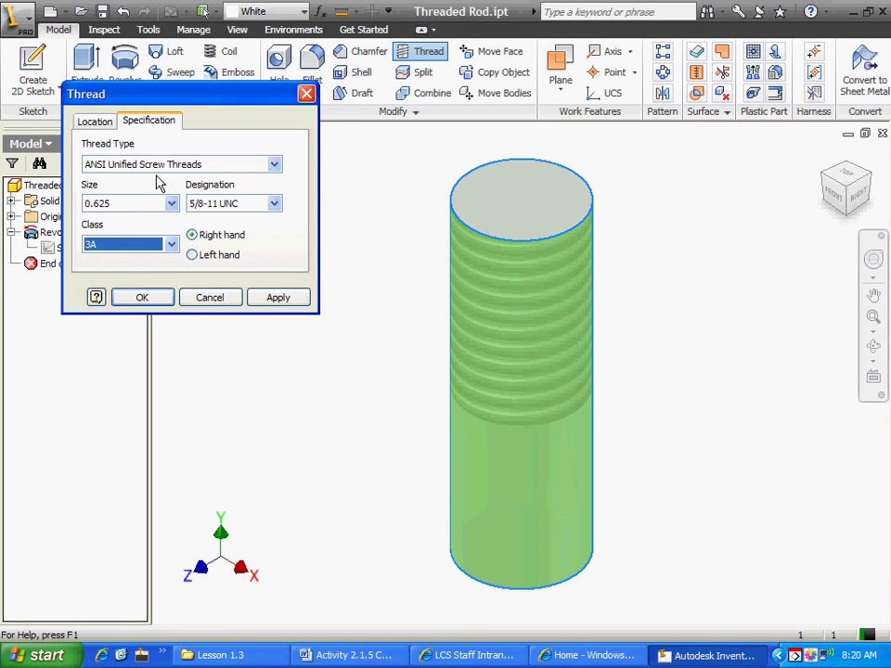
pyautogui.click(96, 122)
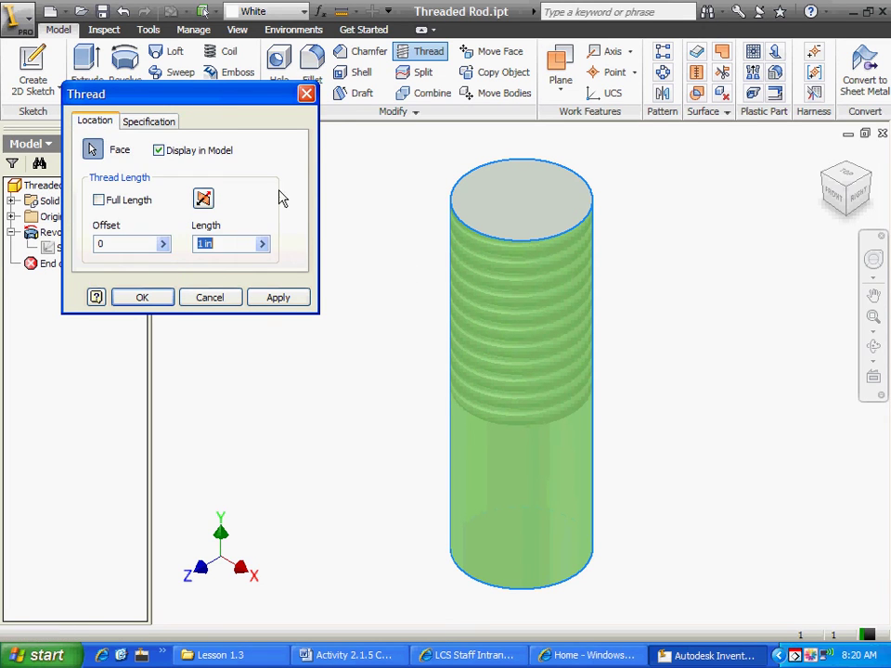
pyautogui.click(273, 298)
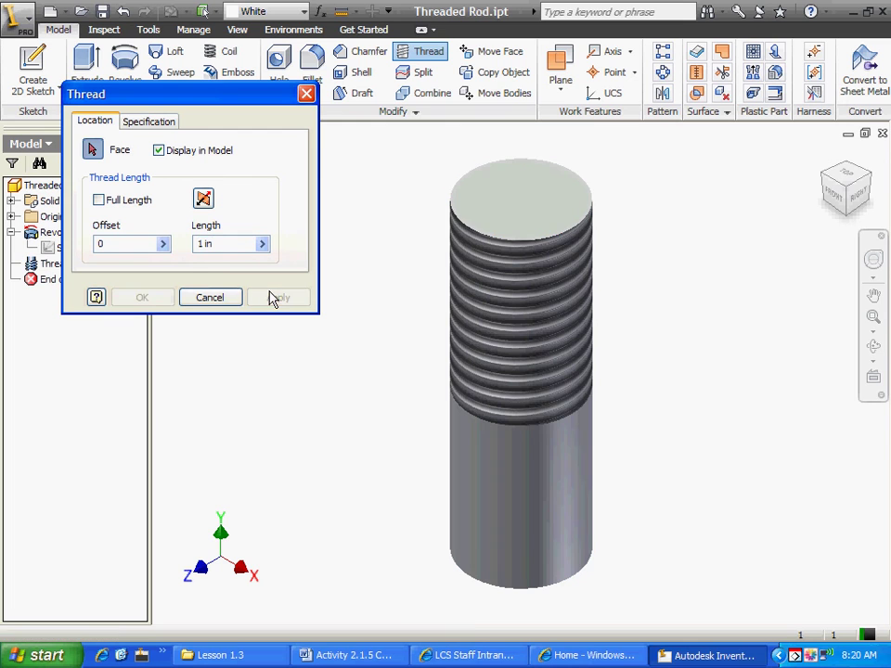
pyautogui.click(190, 303)
# - Create a concentric hole in the rod's top face, 0.25 in diameter and 1 in deep, with a flat drill point
pyautogui.click(283, 73)
pyautogui.moveTo(410, 352); pyautogui.dragTo(409, 525, button='middle')
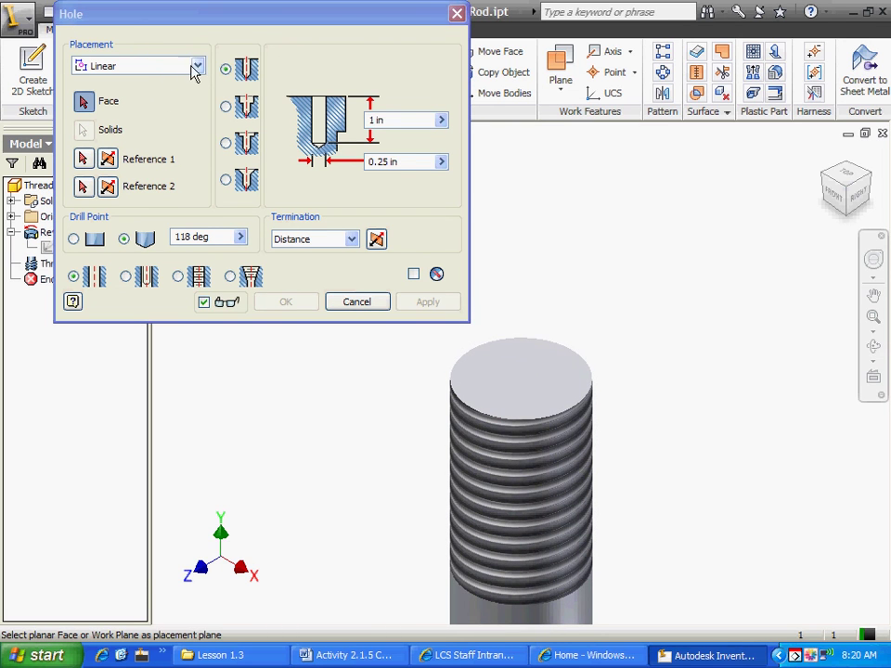
pyautogui.click(197, 67)
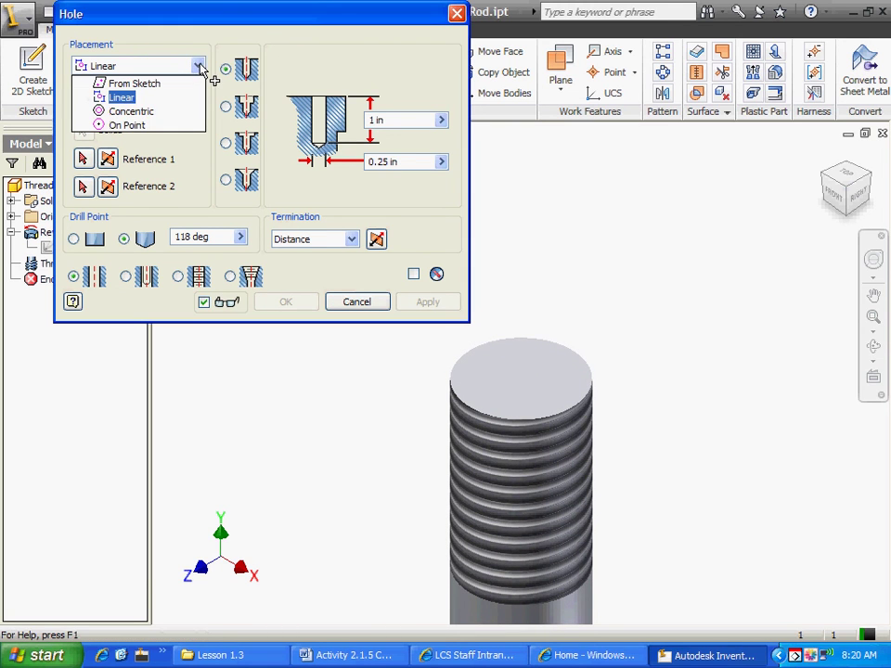
pyautogui.click(144, 114)
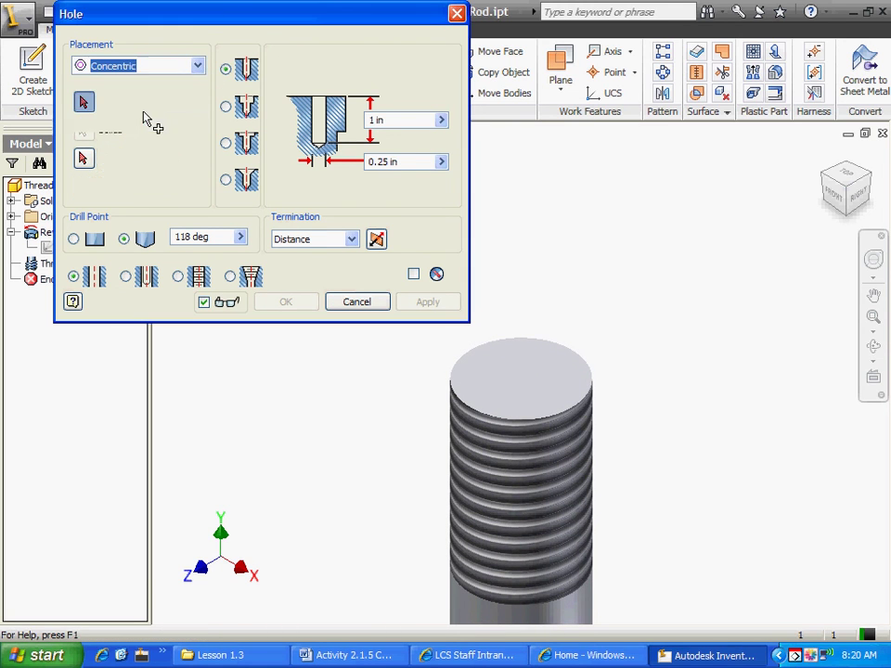
pyautogui.click(499, 366)
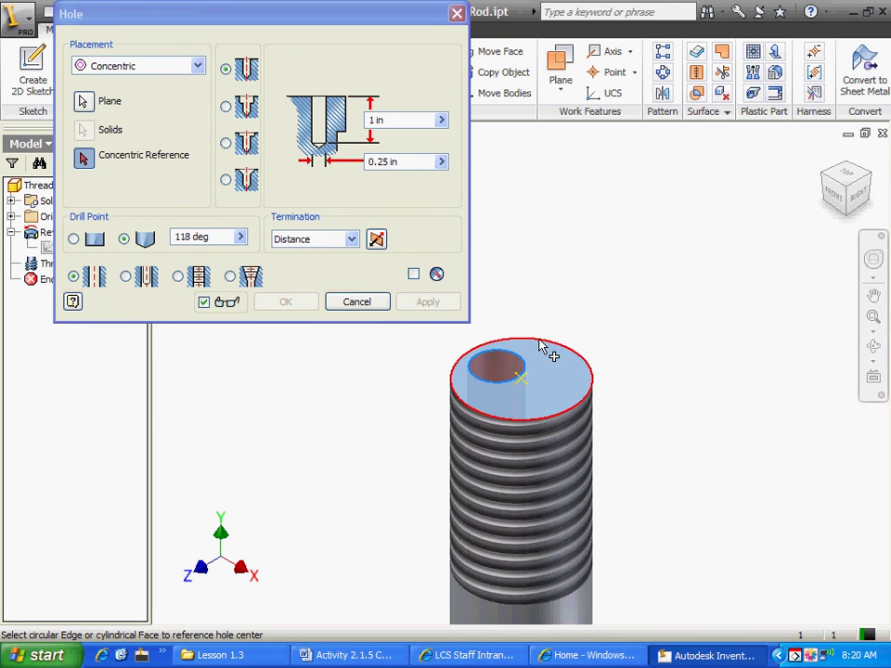
pyautogui.click(583, 365)
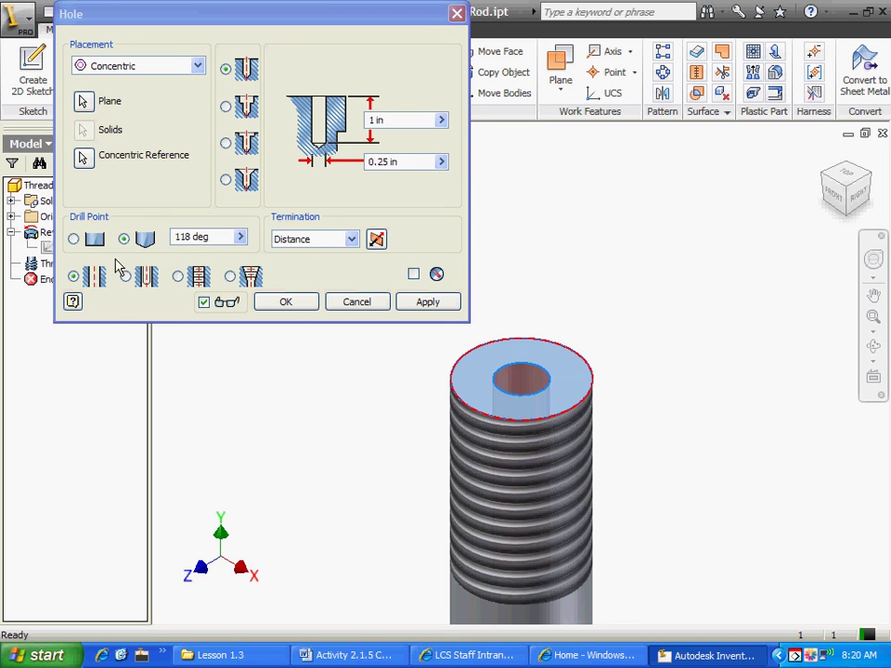
pyautogui.click(73, 238)
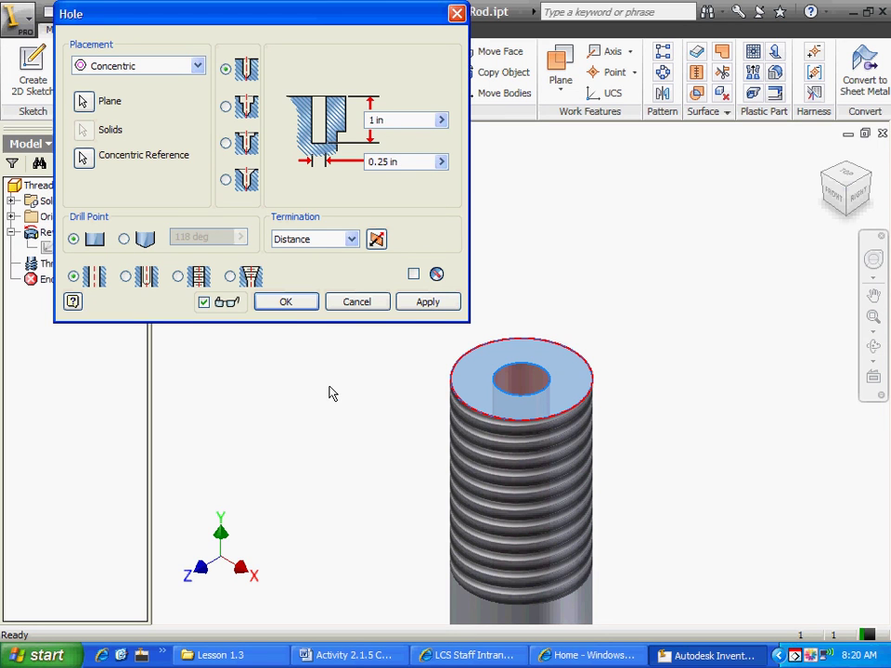
pyautogui.click(294, 309)
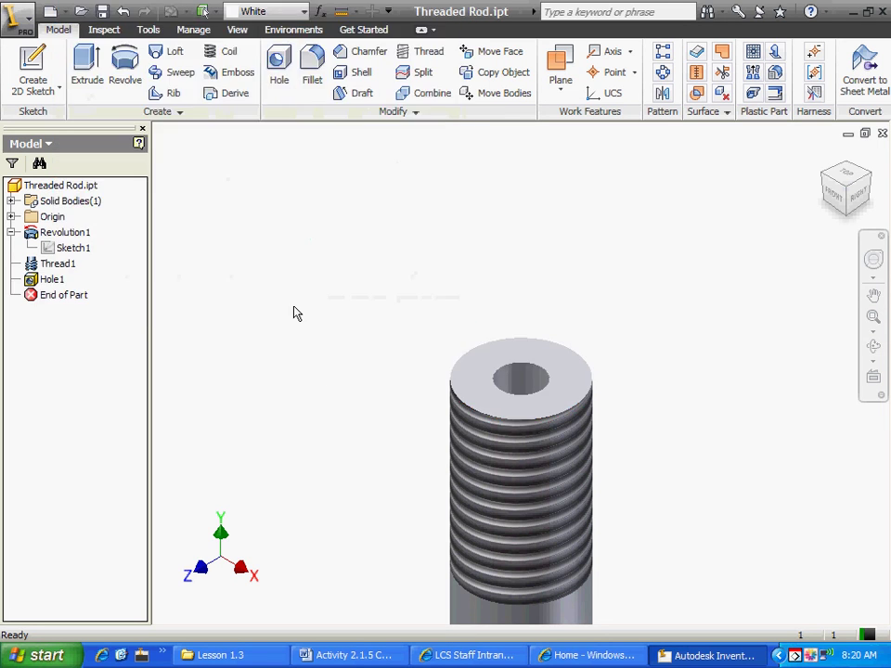
pyautogui.click(423, 55)
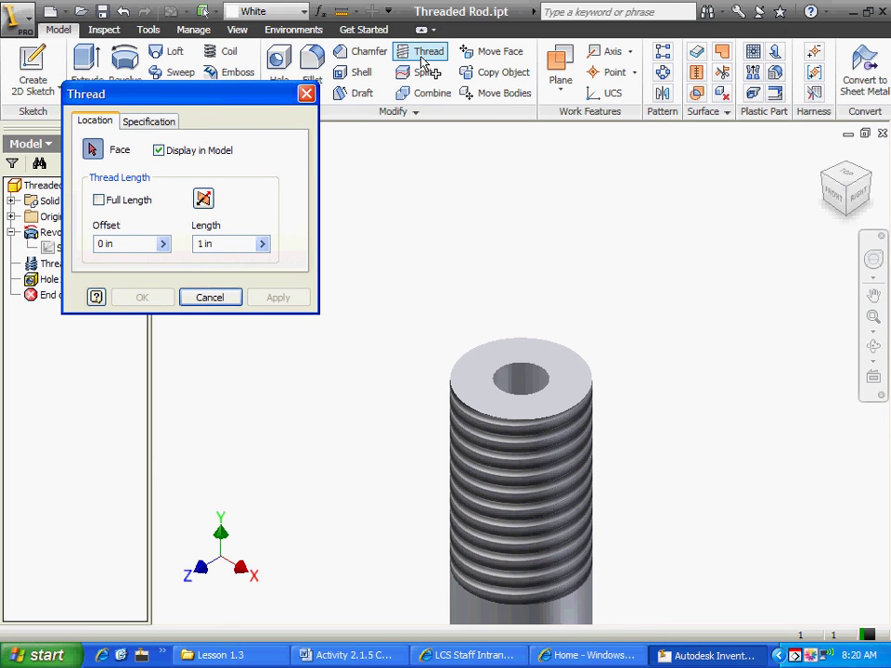
pyautogui.click(523, 384)
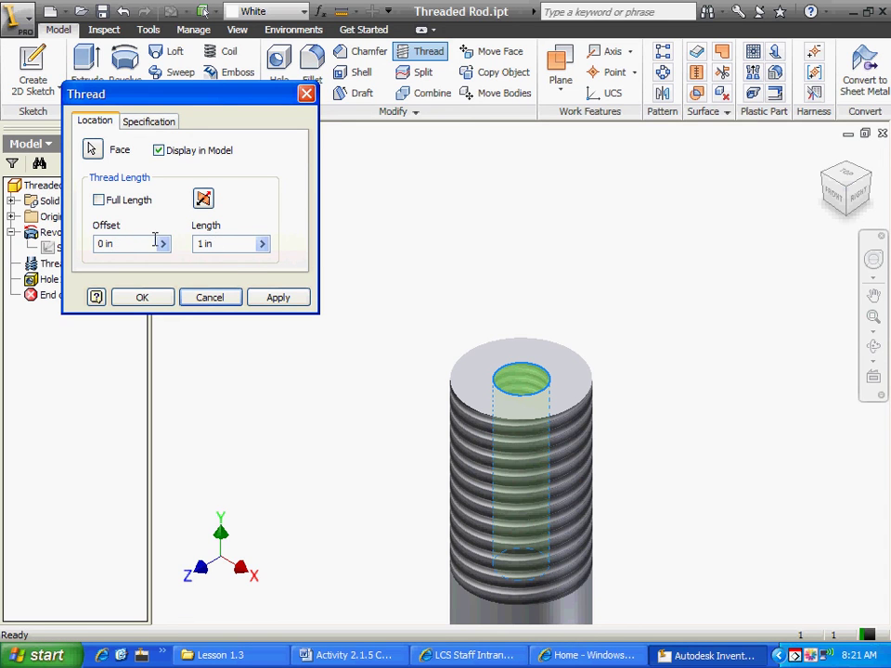
pyautogui.click(119, 247)
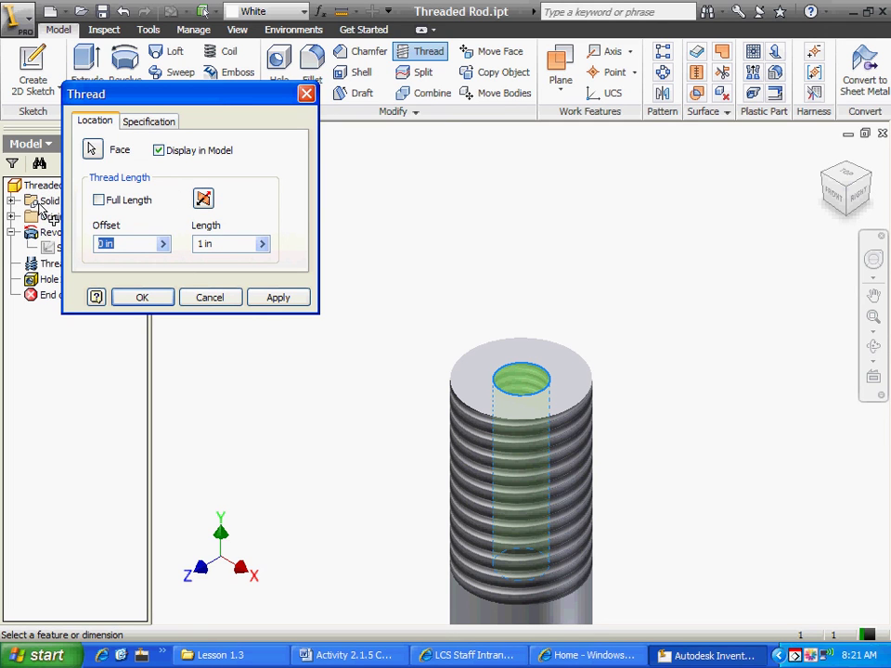
pyautogui.click(225, 299)
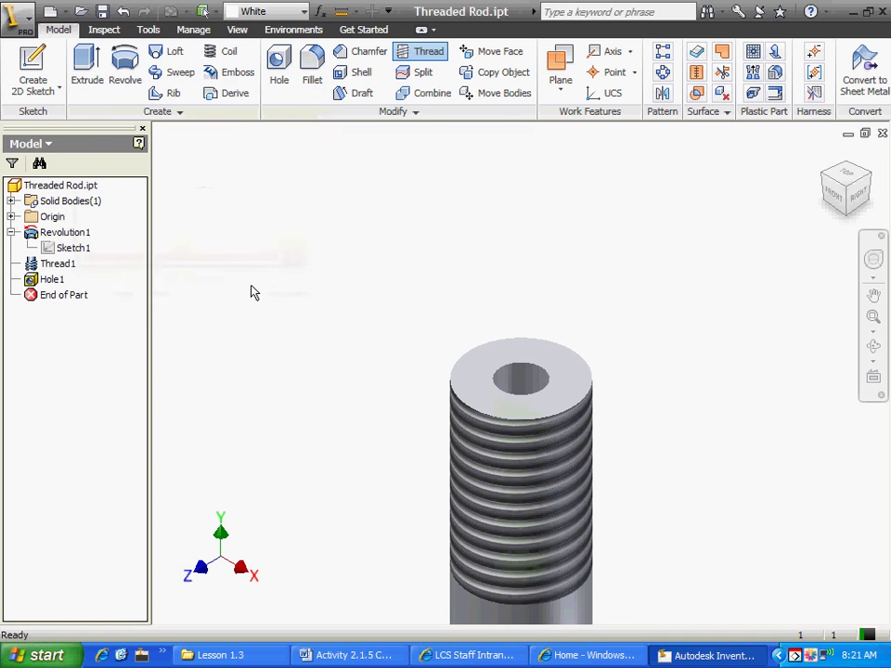